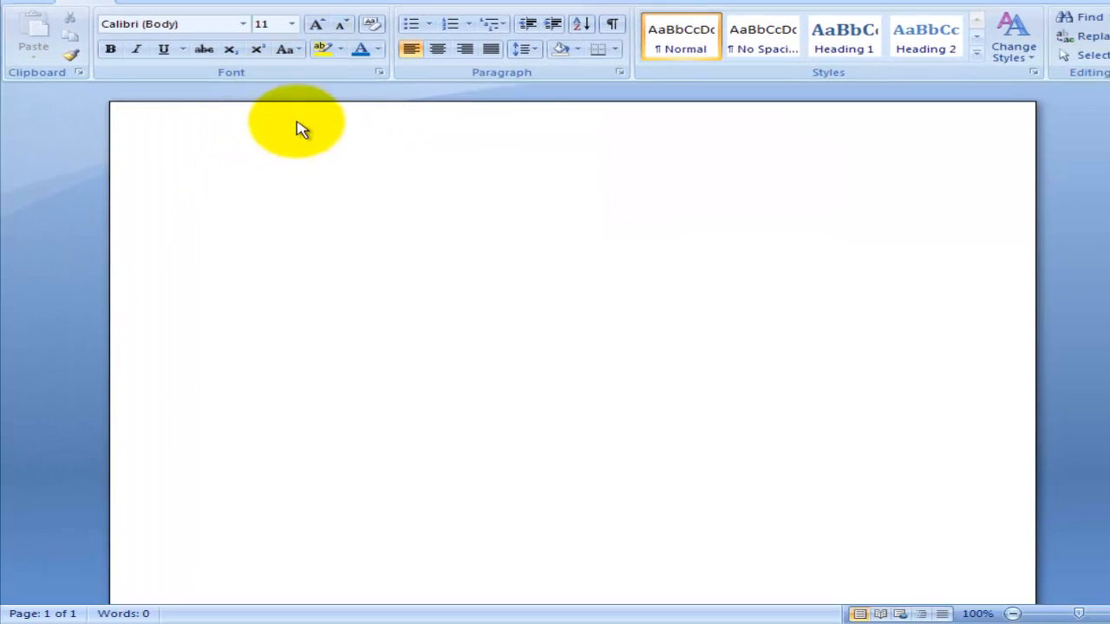
Enter the text BASICS CLASS at the start of the blank document and set its font size to 24.
{"action": "left_click", "coordinate": [335, 177]}
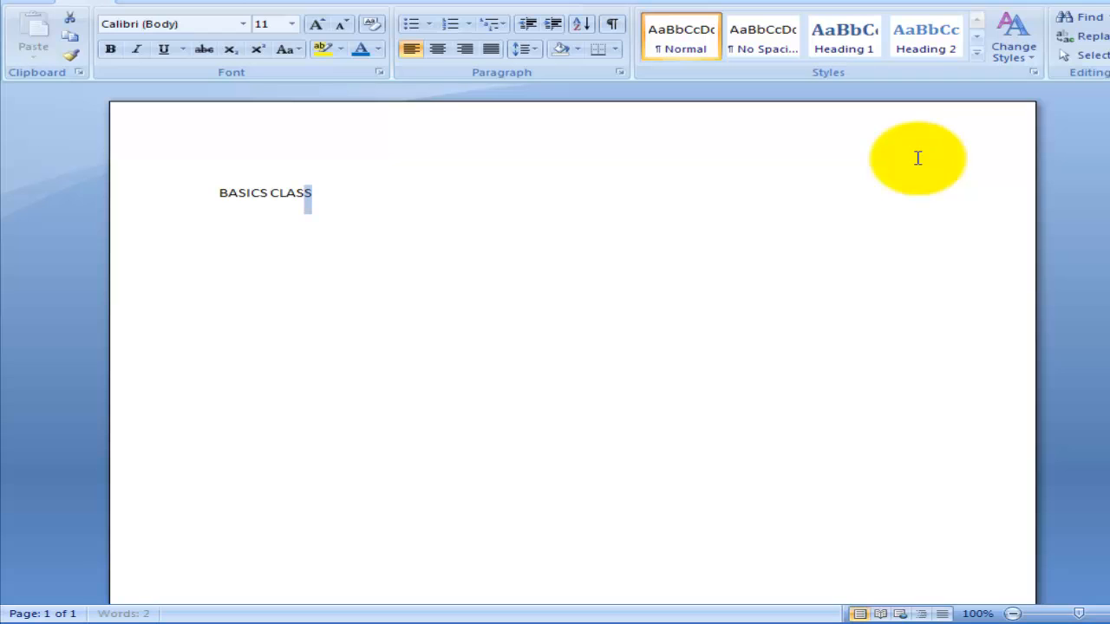
{"action": "key", "text": "shift+Left"}
{"action": "key", "text": "shift+Left"}
{"action": "key", "text": "shift+Left"}
{"action": "key", "text": "shift+Left"}
{"action": "key", "text": "shift+Left"}
{"action": "key", "text": "shift+Left"}
{"action": "key", "text": "shift+Left"}
{"action": "key", "text": "shift+Left"}
{"action": "key", "text": "shift+Left"}
{"action": "key", "text": "shift+Left"}
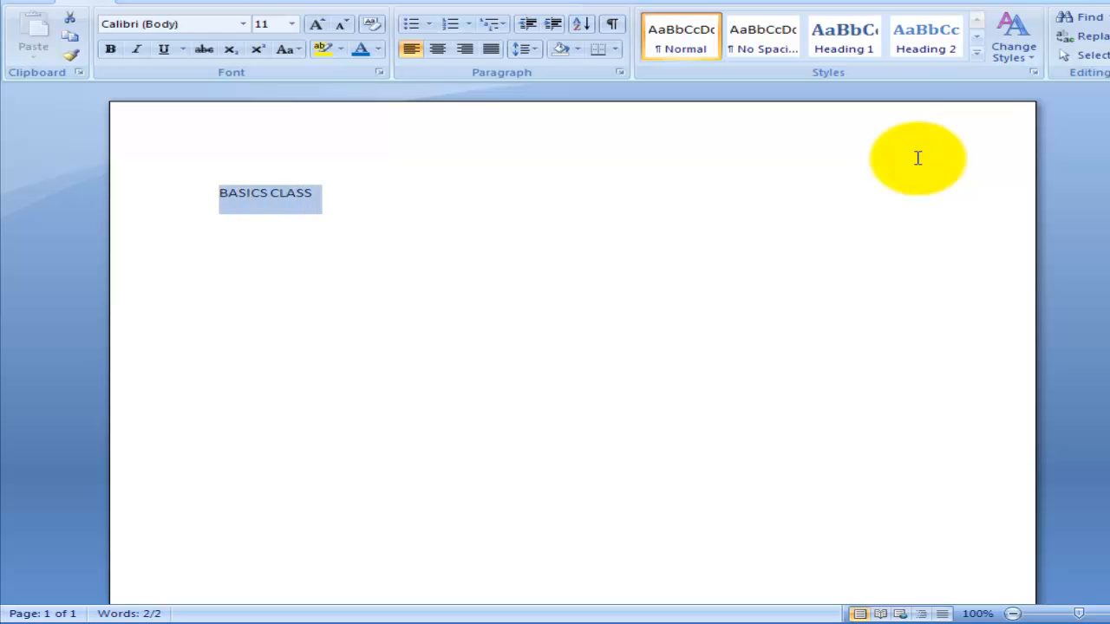
{"action": "left_click", "coordinate": [290, 24]}
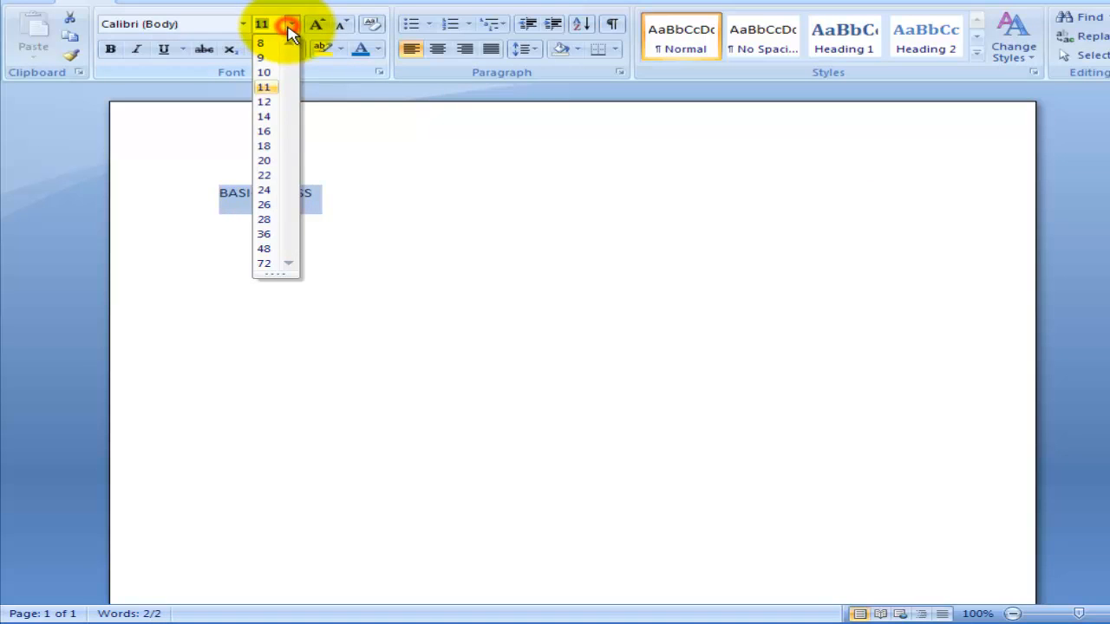
{"action": "left_click", "coordinate": [277, 190]}
{"action": "left_click", "coordinate": [432, 272]}
Select the whole BASICS CLASS line and centre it on the page.
{"action": "left_click_drag", "start_coordinate": [218, 203], "coordinate": [422, 218]}
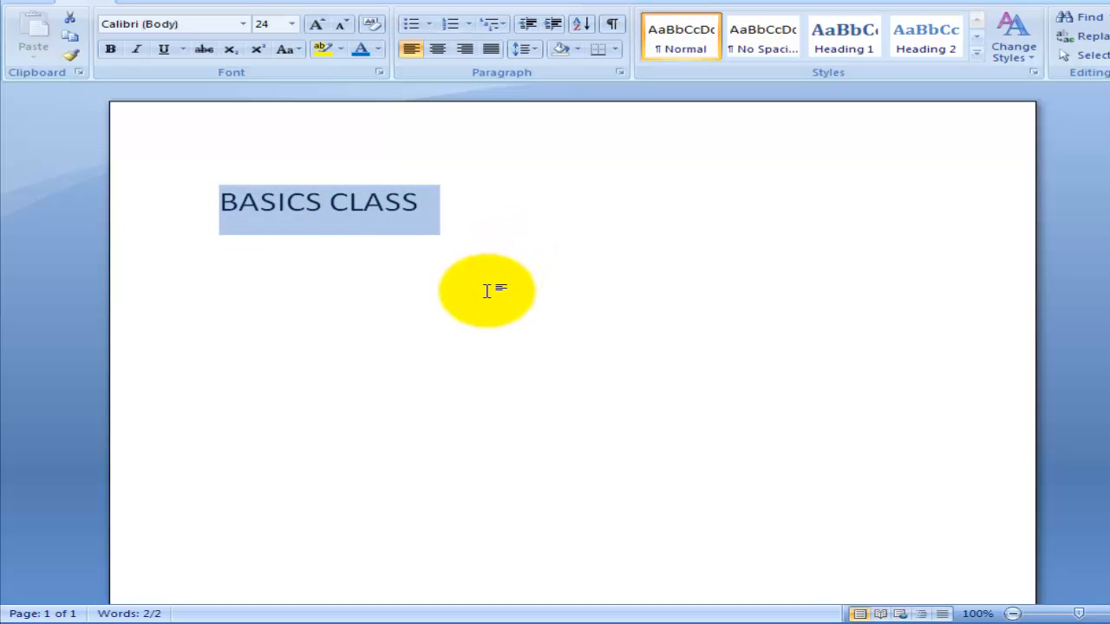
{"action": "left_click", "coordinate": [487, 290]}
{"action": "left_click", "coordinate": [203, 199]}
{"action": "left_click_drag", "start_coordinate": [203, 199], "coordinate": [553, 231]}
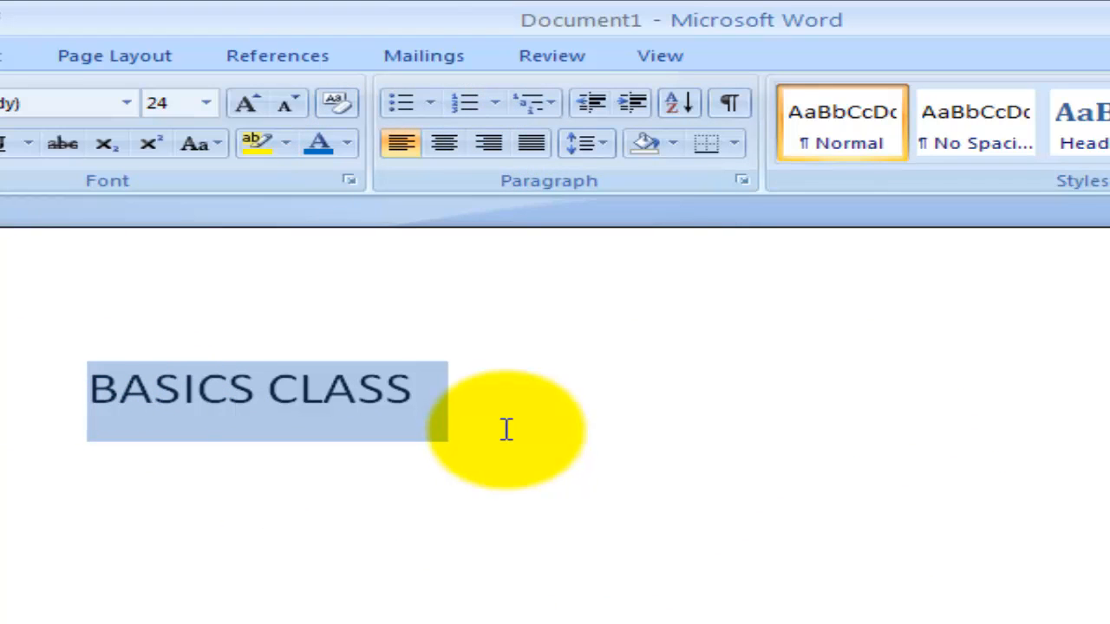
{"action": "left_click", "coordinate": [446, 144]}
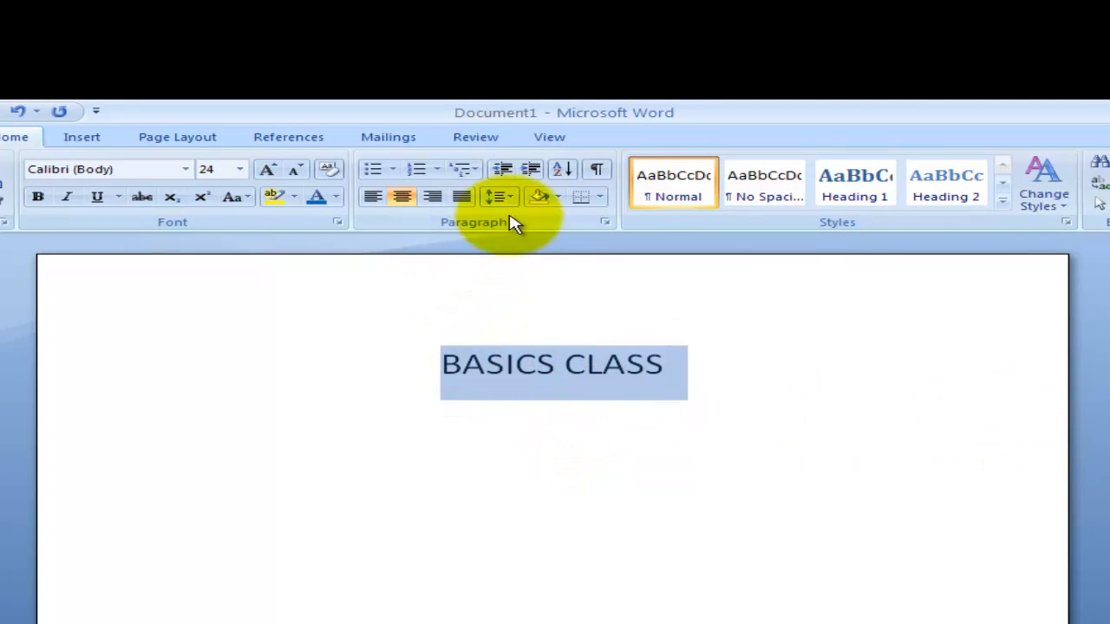
Switch the BASICS CLASS line between right, left and centre alignment, finishing with left alignment.
{"action": "left_click", "coordinate": [433, 200]}
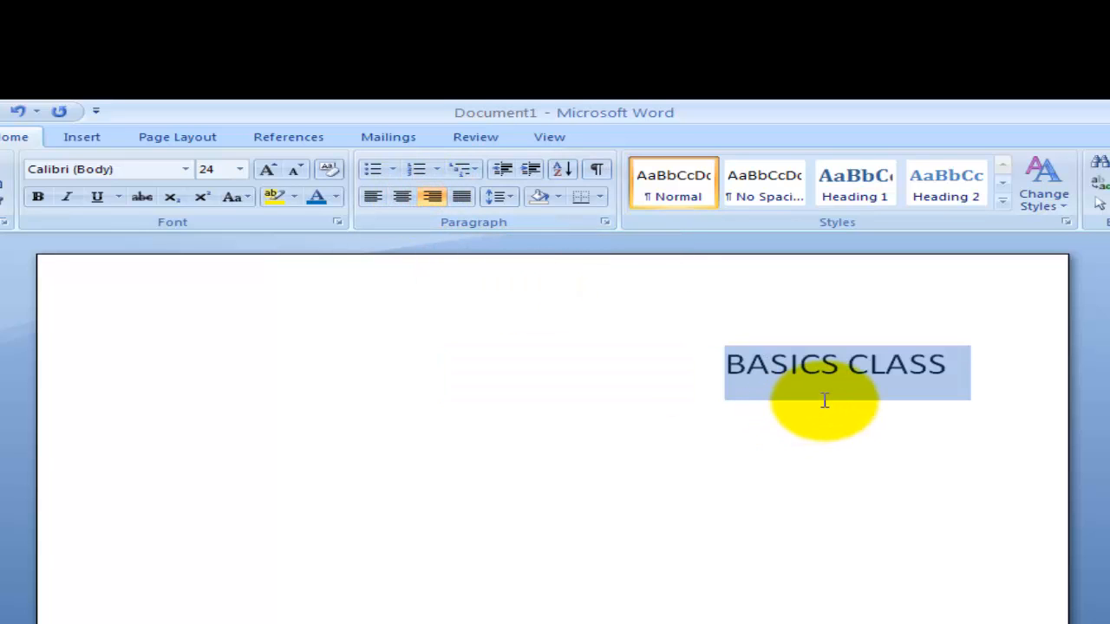
{"action": "left_click", "coordinate": [371, 199]}
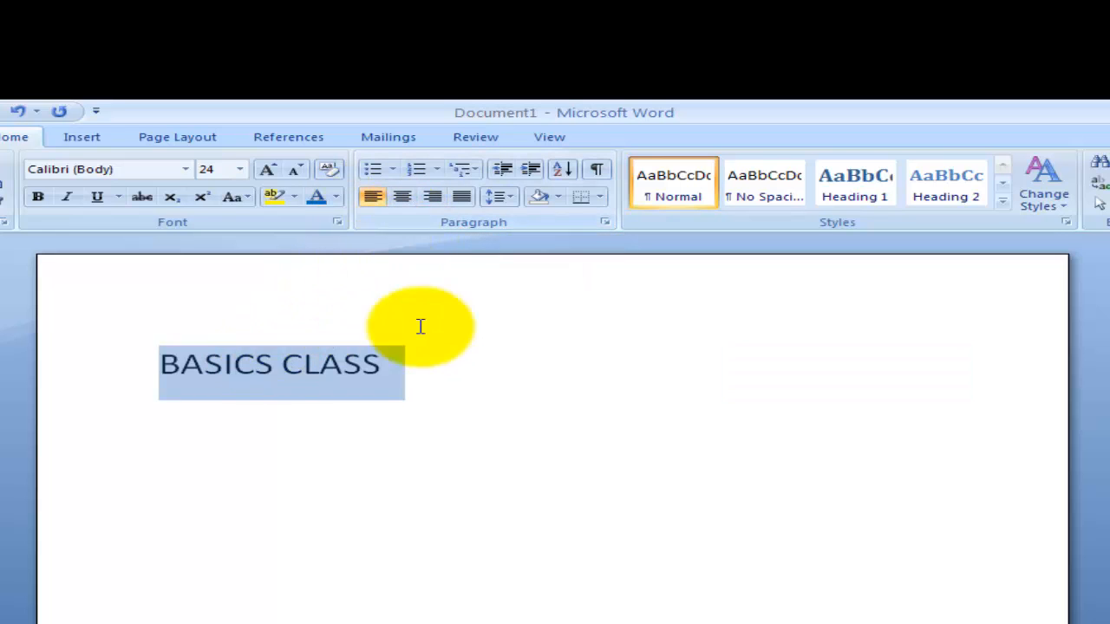
{"action": "left_click", "coordinate": [402, 197]}
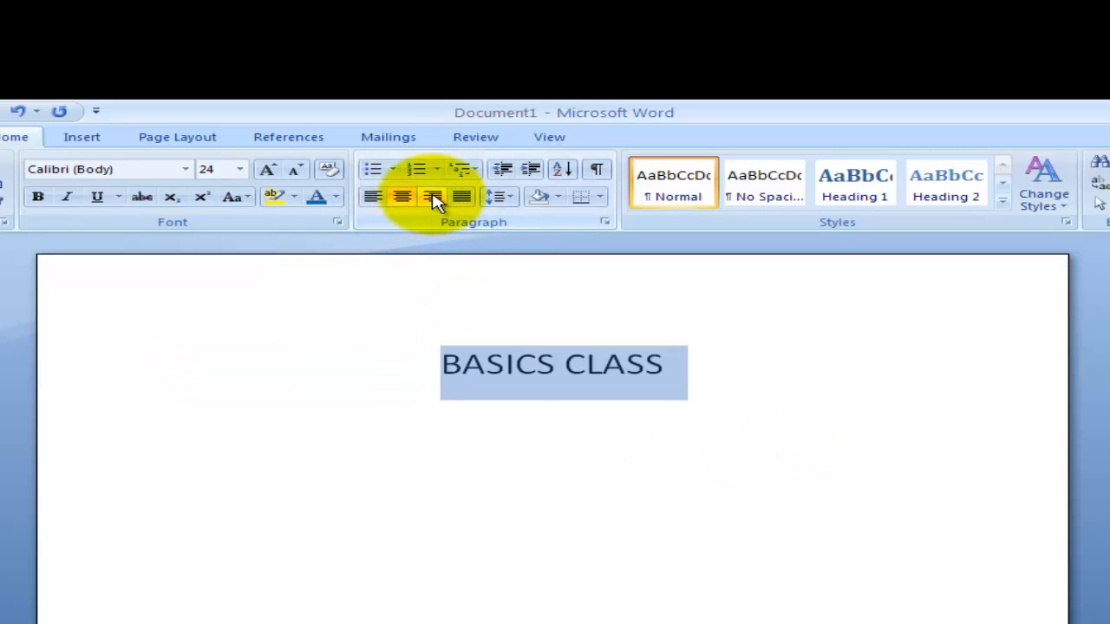
{"action": "left_click", "coordinate": [434, 200]}
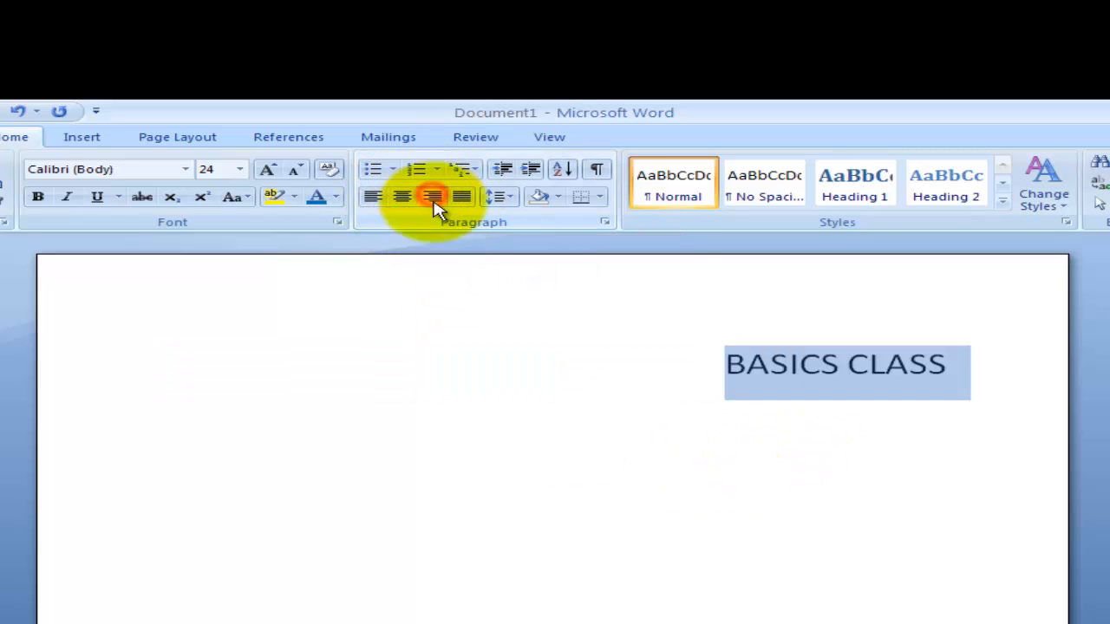
{"action": "left_click", "coordinate": [372, 198]}
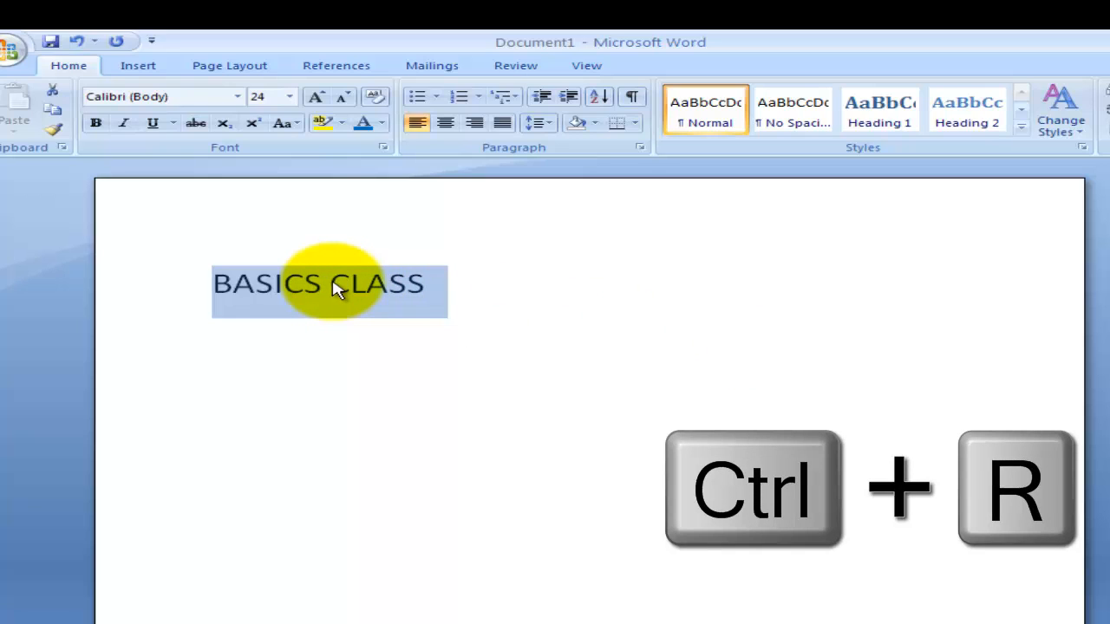
Cycle the BASICS CLASS line twice through right, centre and left alignment.
{"action": "key", "text": "ctrl+r"}
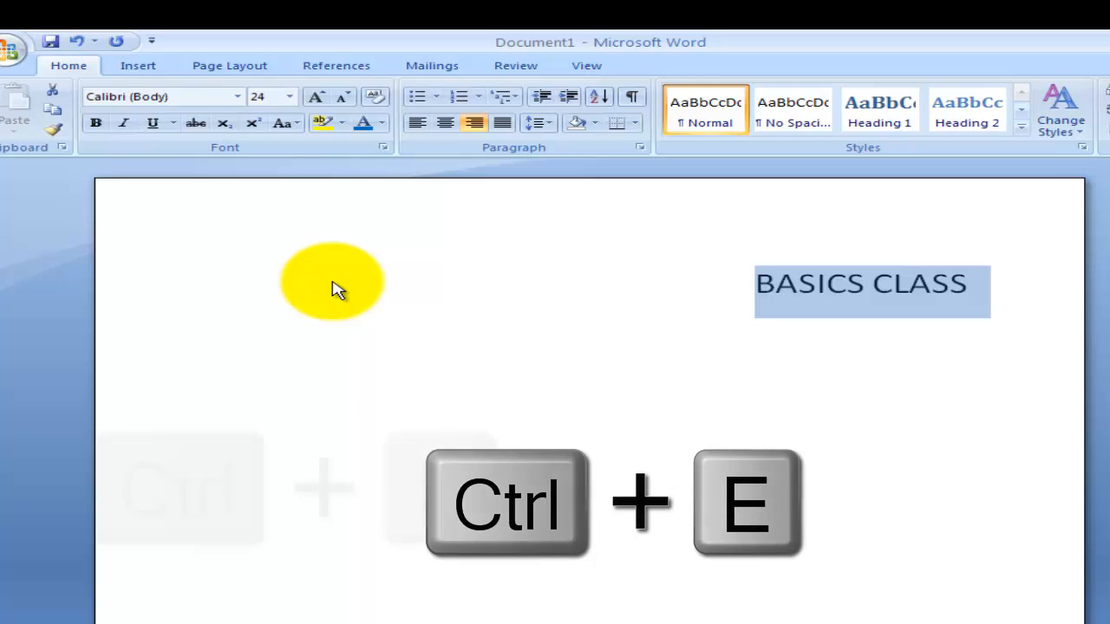
{"action": "key", "text": "ctrl+e"}
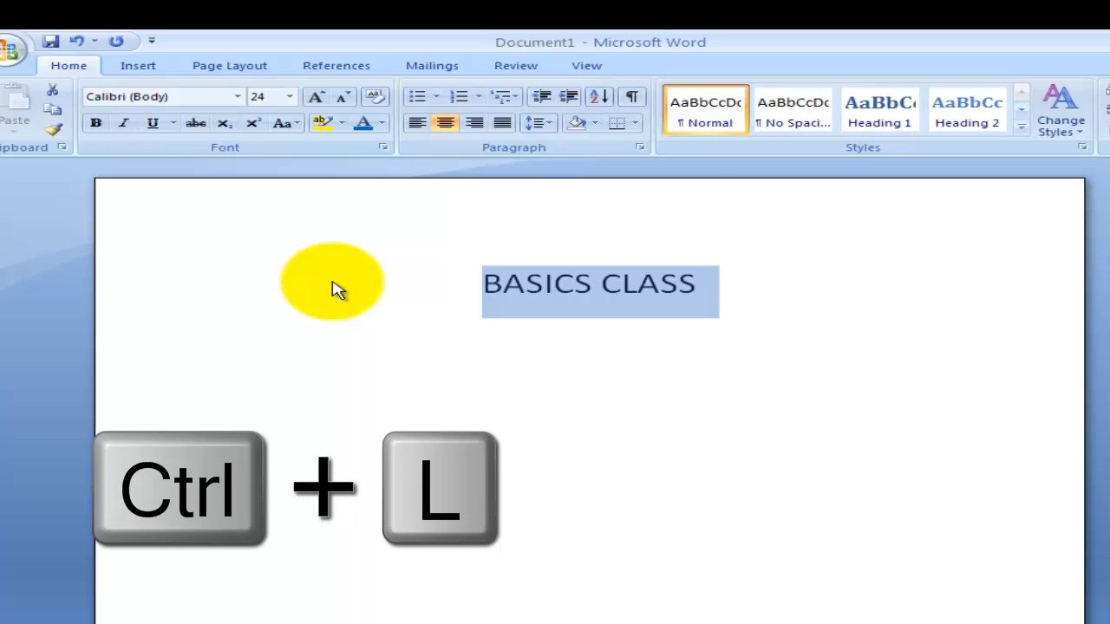
{"action": "key", "text": "ctrl+l"}
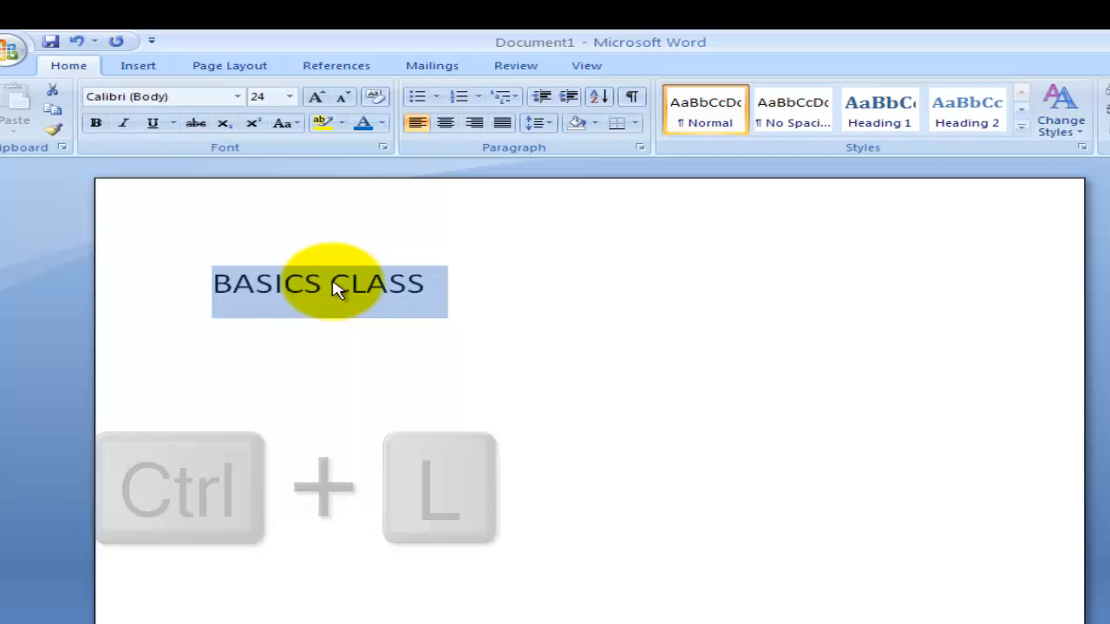
{"action": "key", "text": "ctrl+r"}
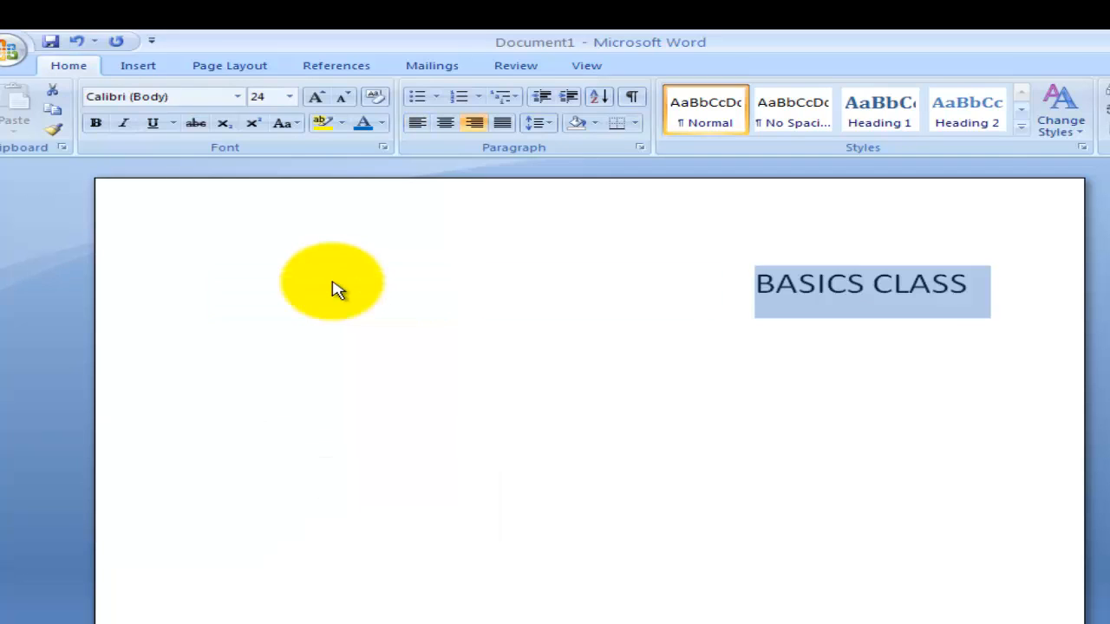
{"action": "key", "text": "ctrl+e"}
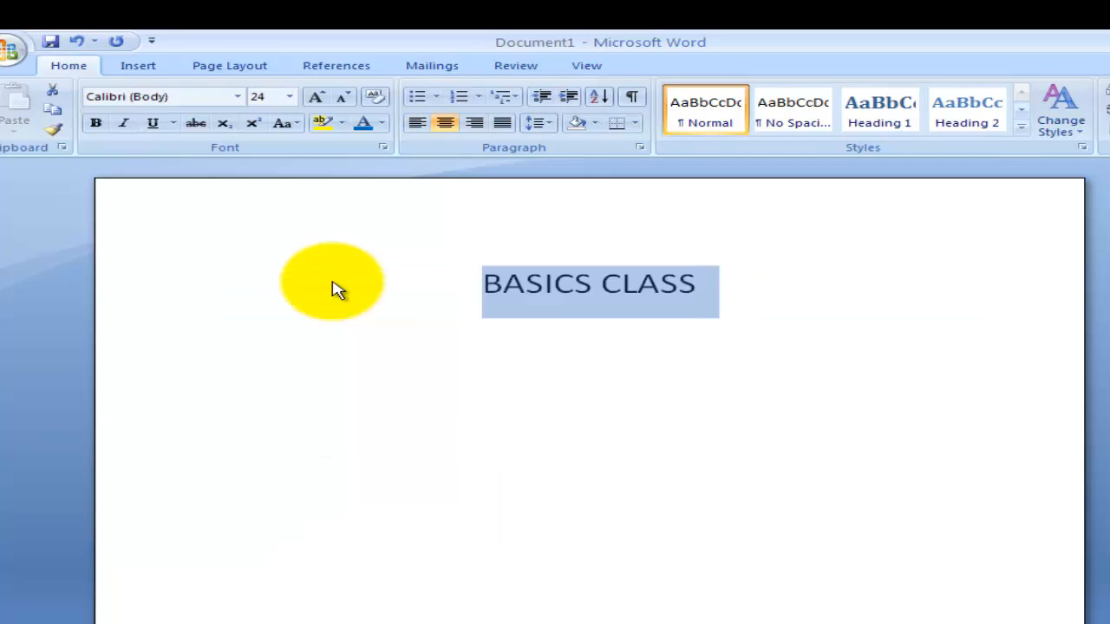
{"action": "key", "text": "ctrl+l"}
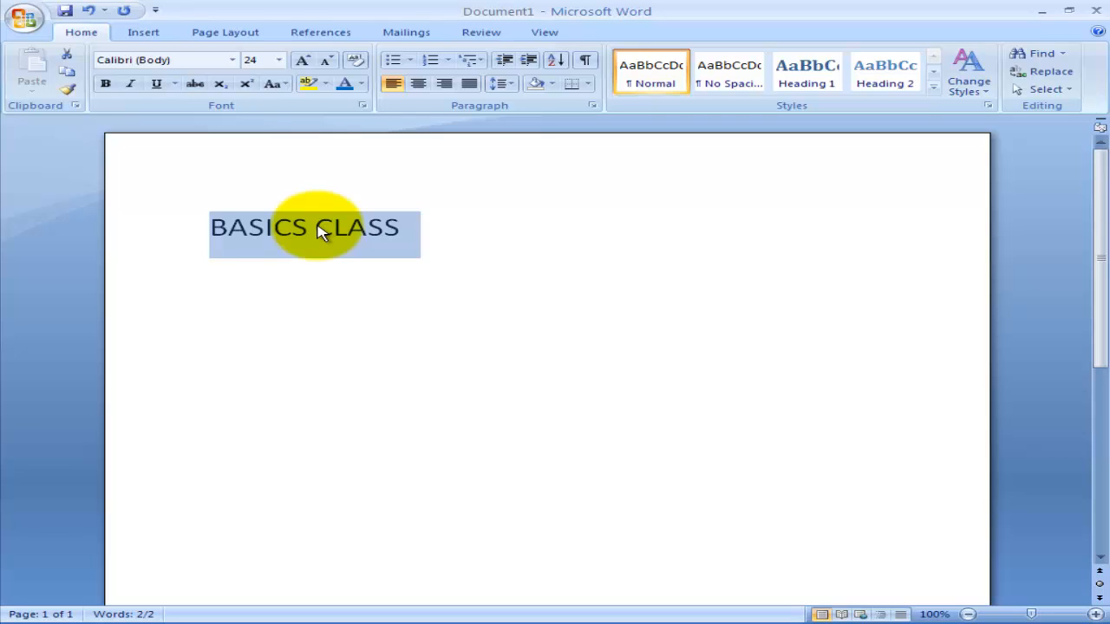
{"action": "left_click", "coordinate": [389, 273]}
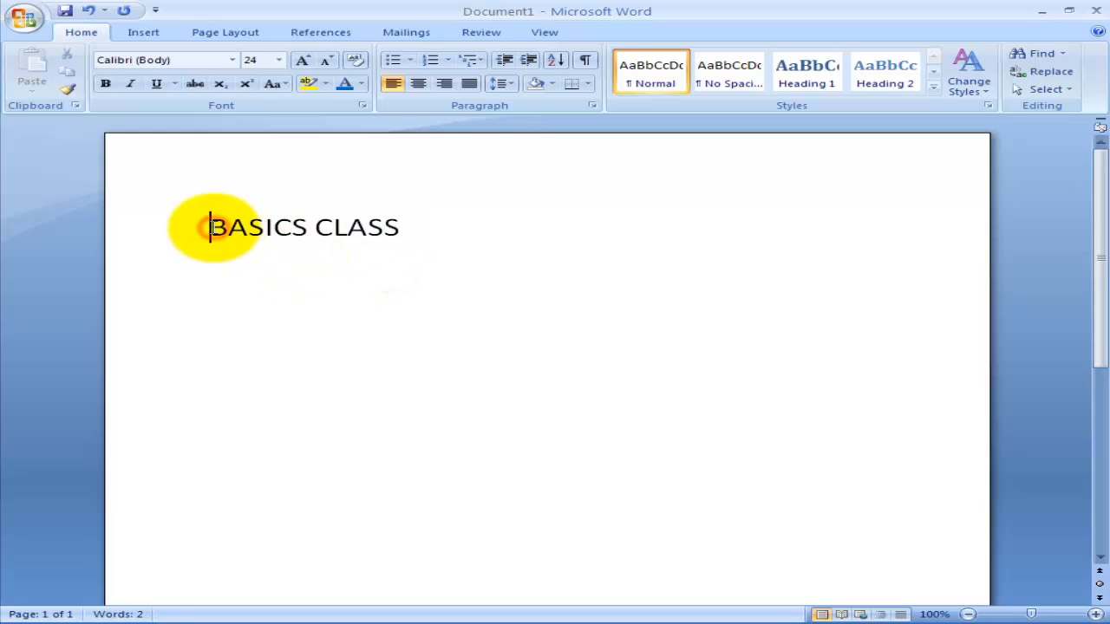
{"action": "left_click_drag", "start_coordinate": [211, 227], "coordinate": [404, 233]}
{"action": "left_click", "coordinate": [483, 287]}
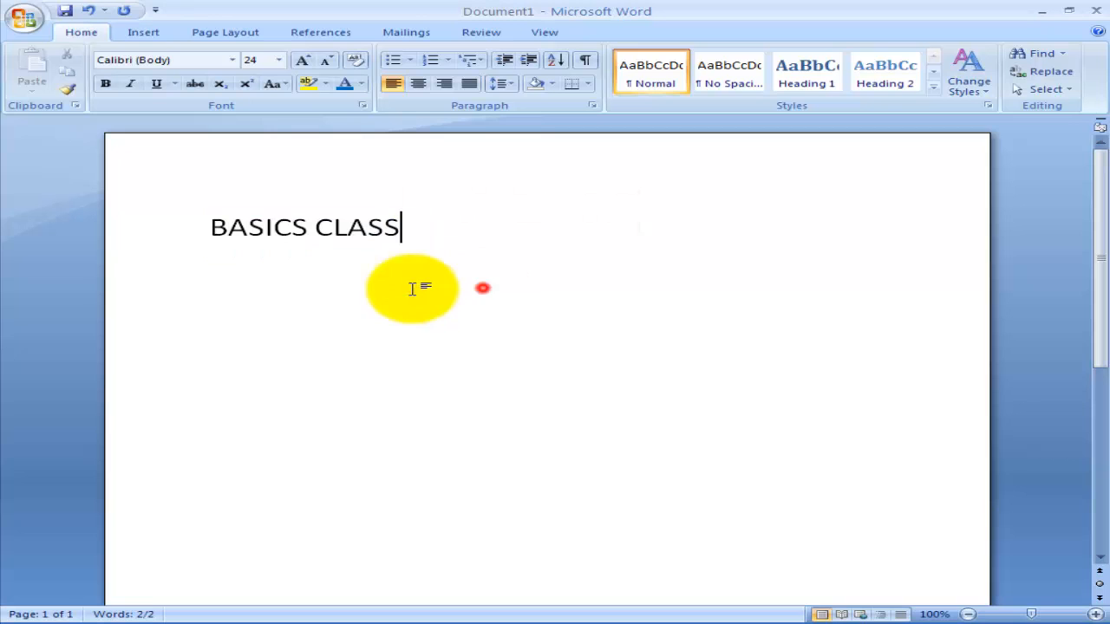
{"action": "left_click", "coordinate": [206, 230]}
{"action": "left_click_drag", "start_coordinate": [259, 233], "coordinate": [417, 235]}
{"action": "left_click", "coordinate": [515, 314]}
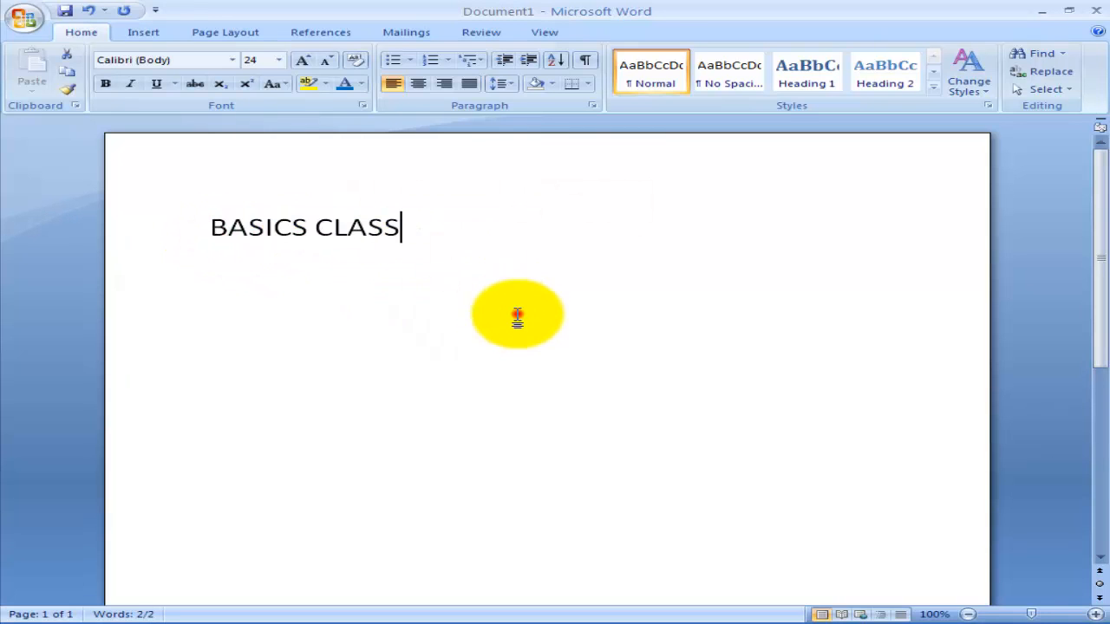
Select the BASICS CLASS text and change its font colour to blue.
{"action": "left_click", "coordinate": [203, 224]}
{"action": "left_click_drag", "start_coordinate": [203, 224], "coordinate": [421, 228]}
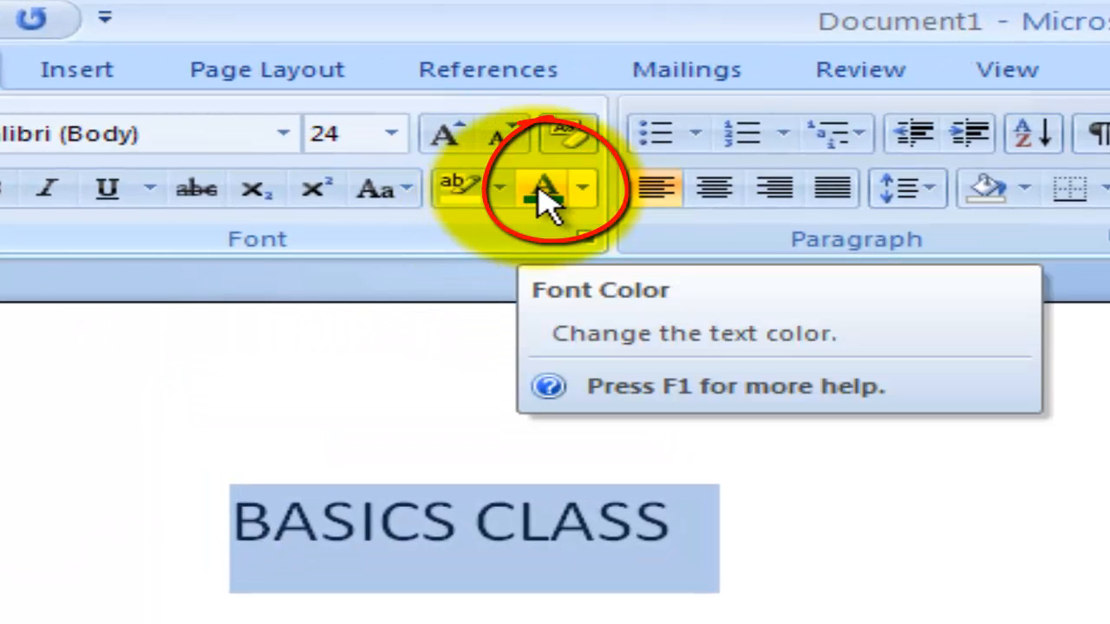
{"action": "left_click", "coordinate": [543, 189]}
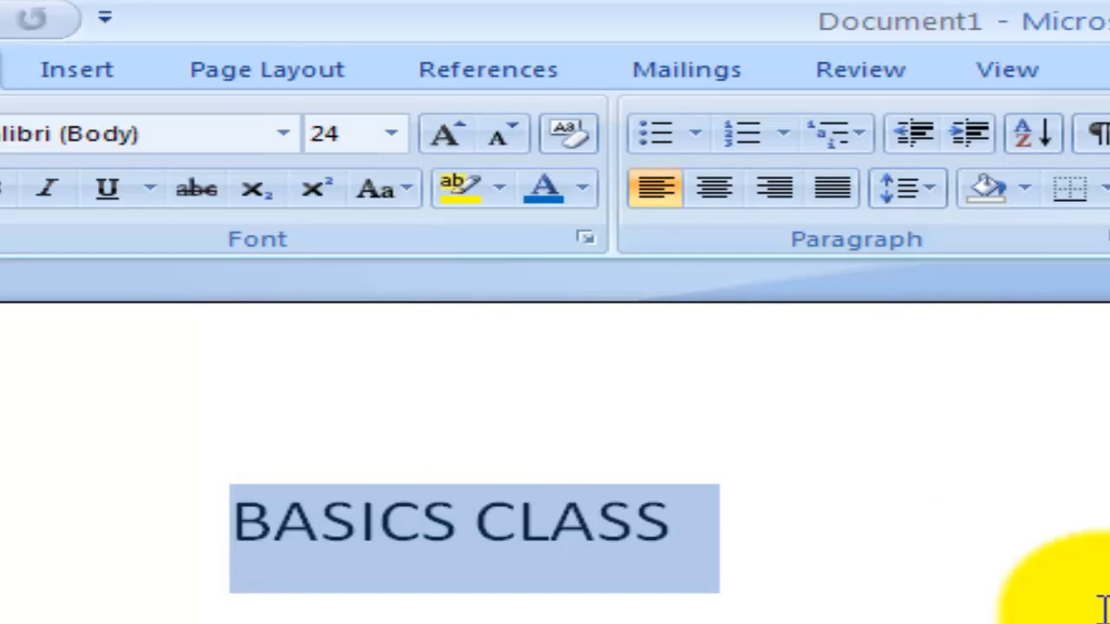
{"action": "left_click", "coordinate": [547, 189]}
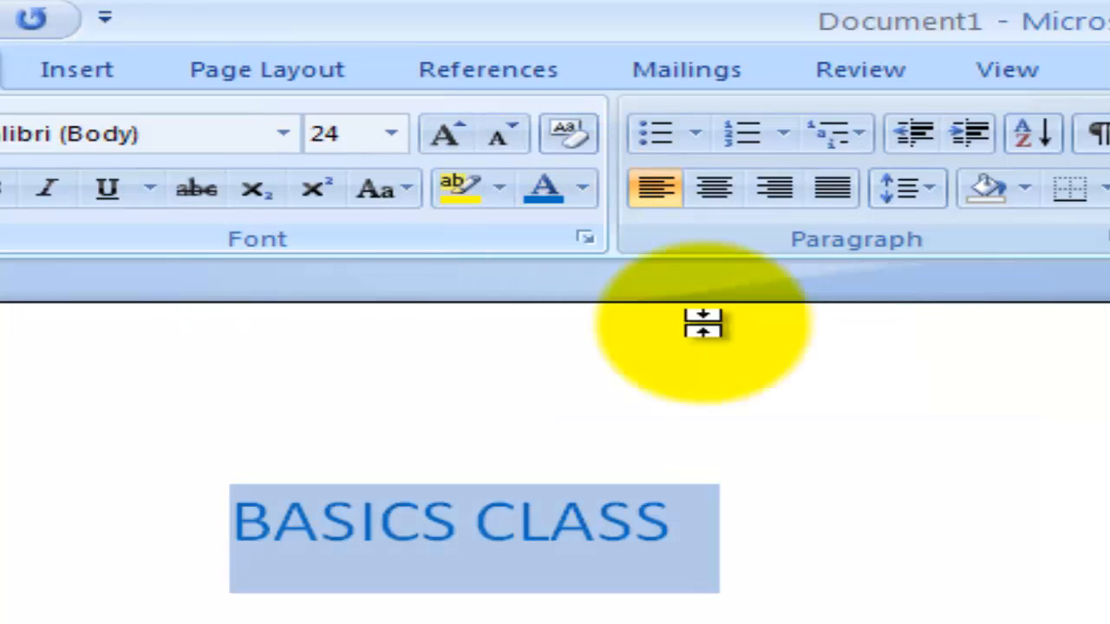
{"action": "left_click", "coordinate": [744, 586]}
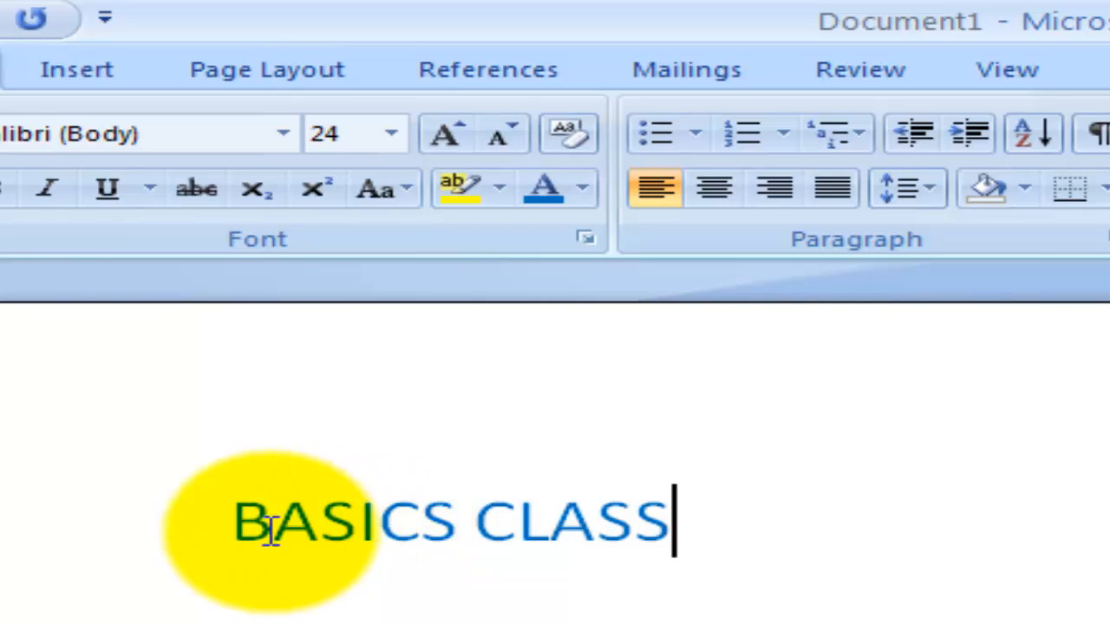
Change the font colour of the BASICS CLASS text to the standard dark red.
{"action": "left_click", "coordinate": [233, 513]}
{"action": "left_click_drag", "start_coordinate": [232, 514], "coordinate": [725, 537]}
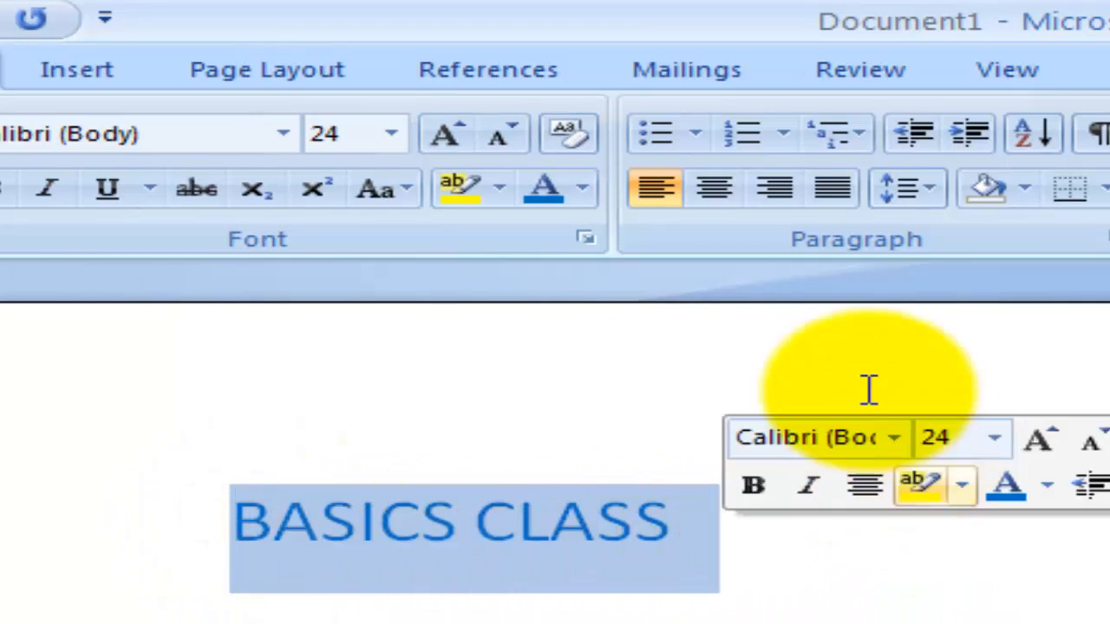
{"action": "left_click", "coordinate": [584, 191]}
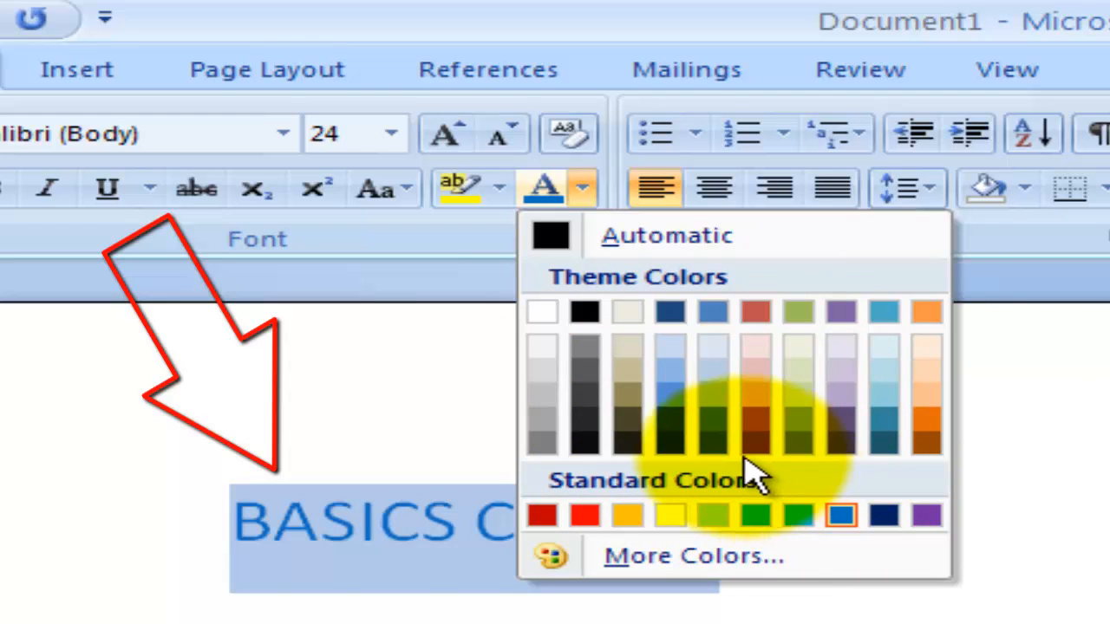
{"action": "left_click", "coordinate": [542, 518]}
{"action": "left_click", "coordinate": [945, 552]}
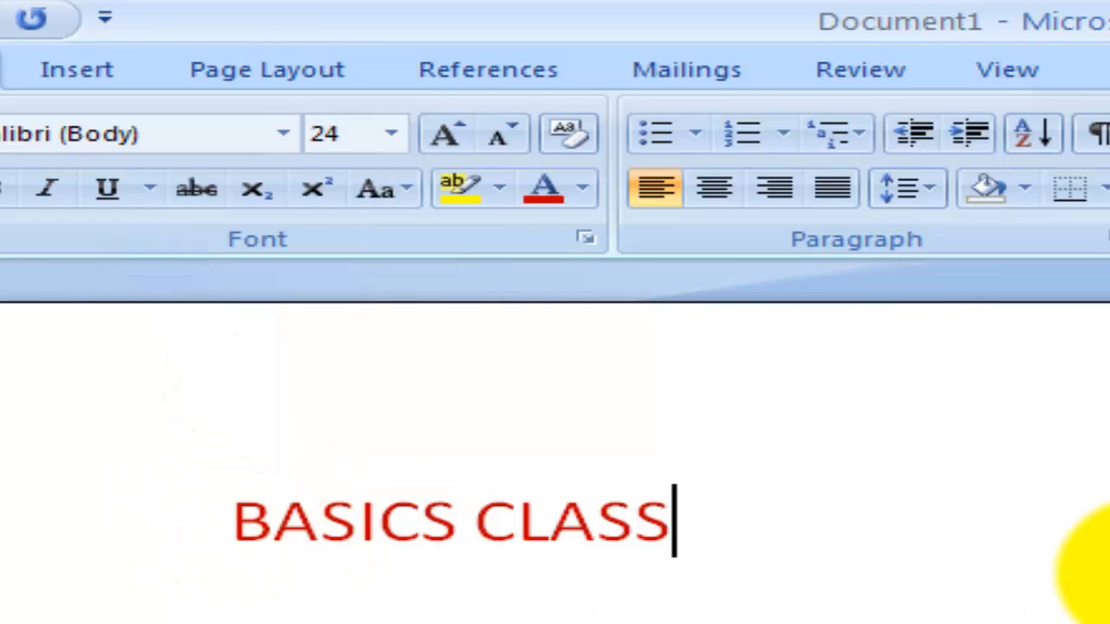
Give the BASICS CLASS text a custom grey font colour with RGB values 192, 188, 192.
{"action": "left_click_drag", "start_coordinate": [232, 520], "coordinate": [620, 520]}
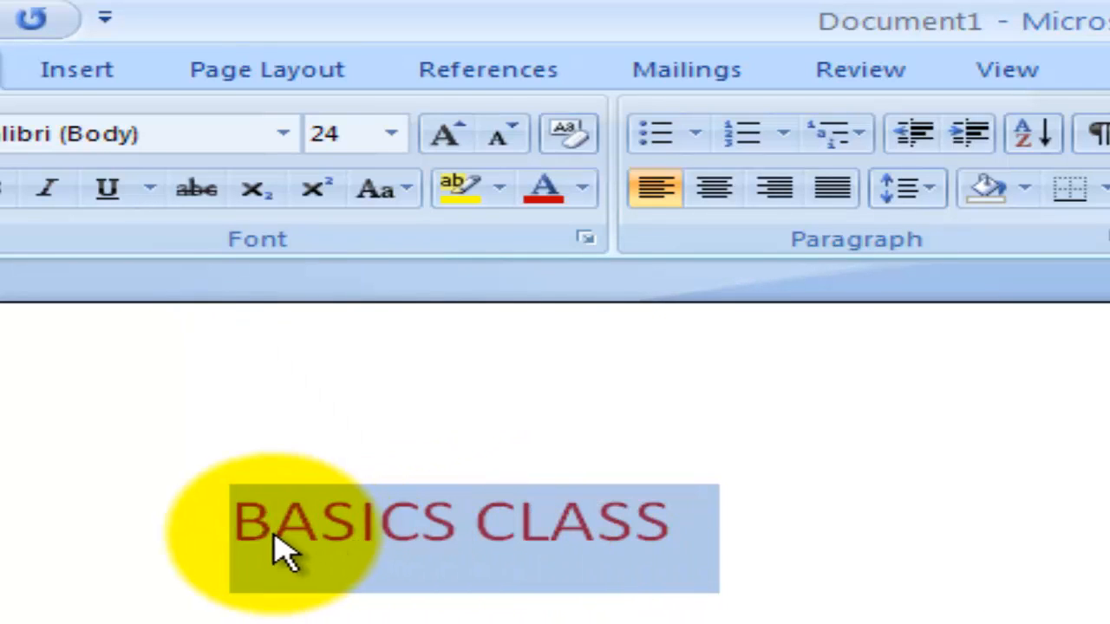
{"action": "left_click", "coordinate": [581, 190]}
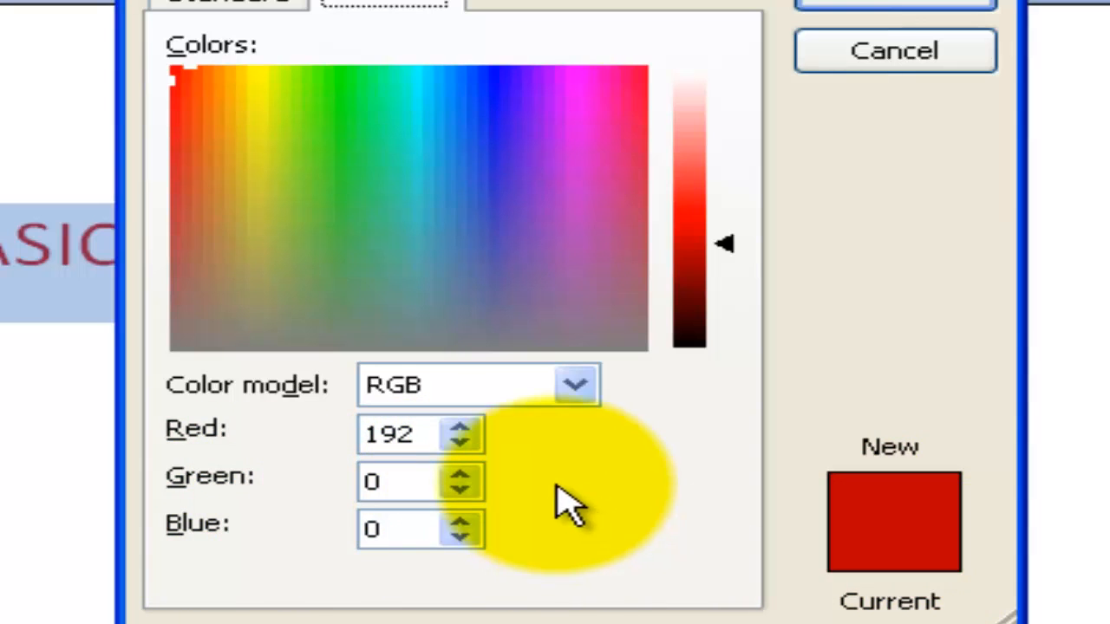
{"action": "left_click", "coordinate": [461, 475]}
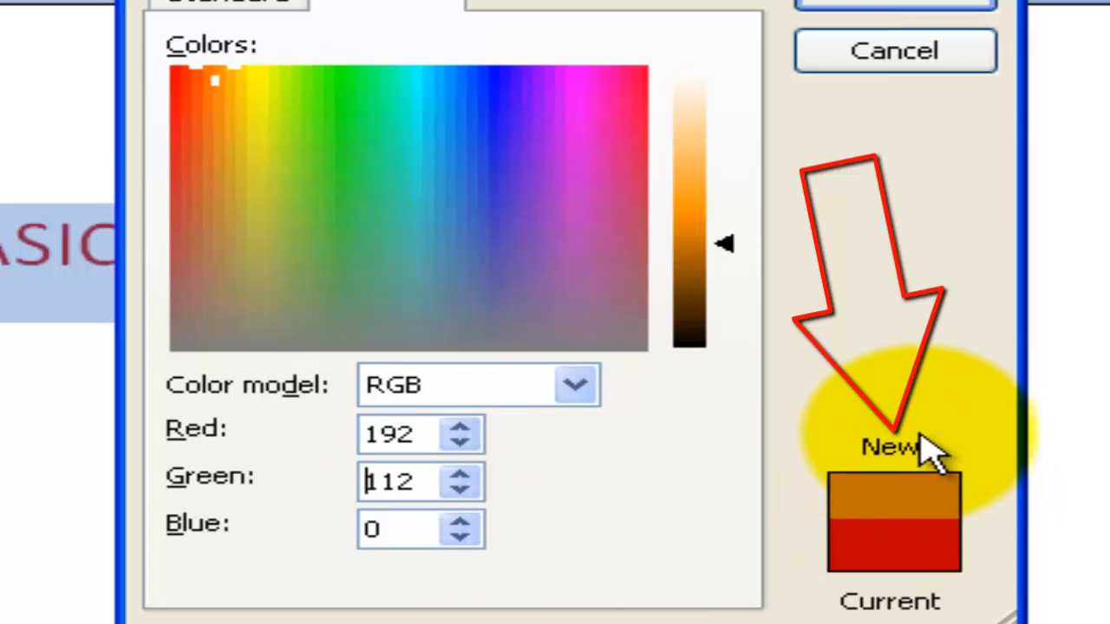
{"action": "left_click", "coordinate": [466, 475]}
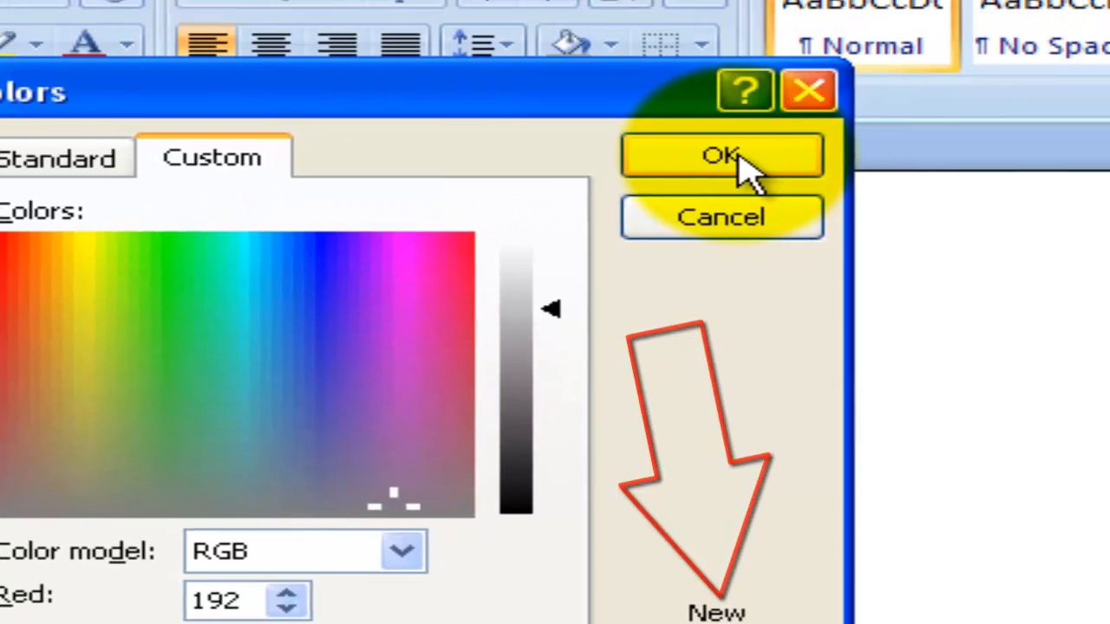
{"action": "left_click", "coordinate": [847, 62]}
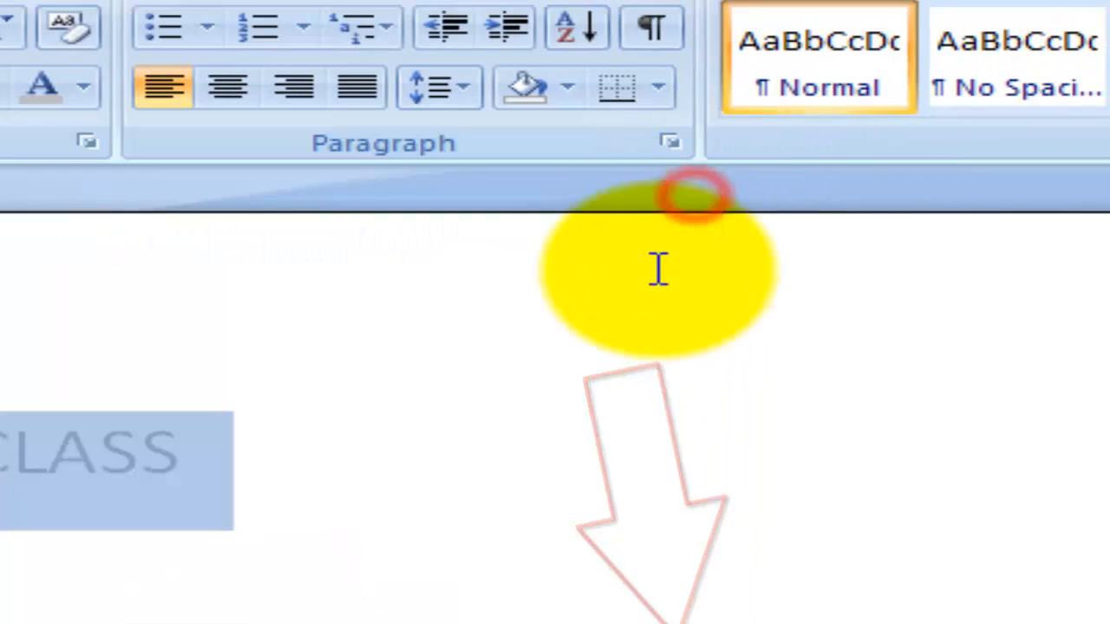
{"action": "left_click", "coordinate": [527, 446]}
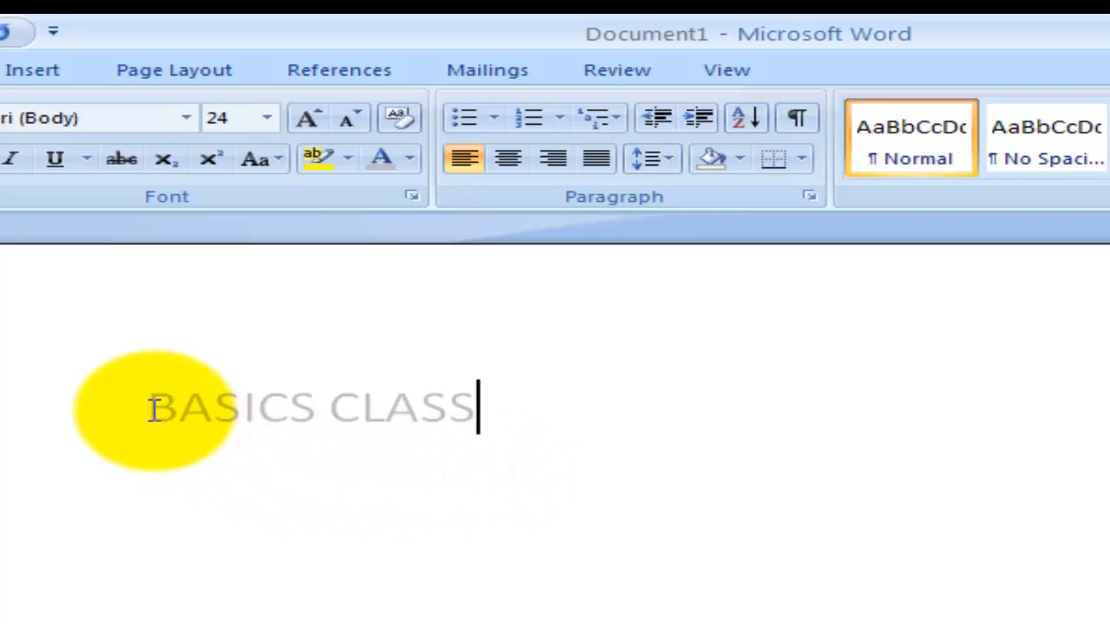
Pick a custom pink from the colour spectrum, RGB 219, 161, 220, as the font colour of BASICS CLASS.
{"action": "left_click_drag", "start_coordinate": [149, 408], "coordinate": [537, 411]}
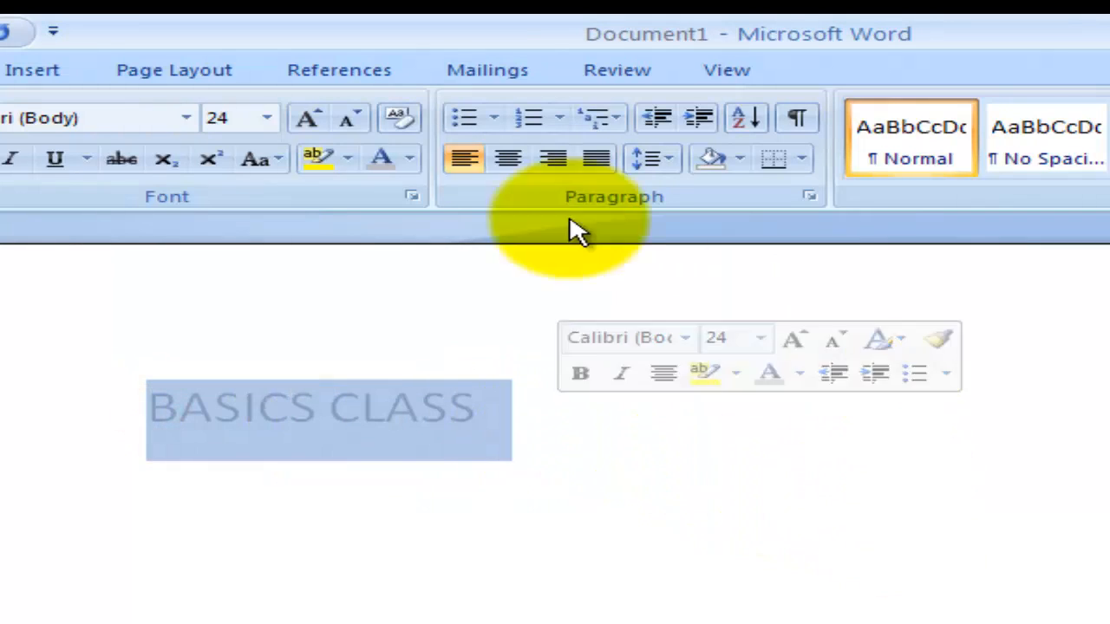
{"action": "left_click", "coordinate": [411, 160]}
{"action": "left_click", "coordinate": [555, 485]}
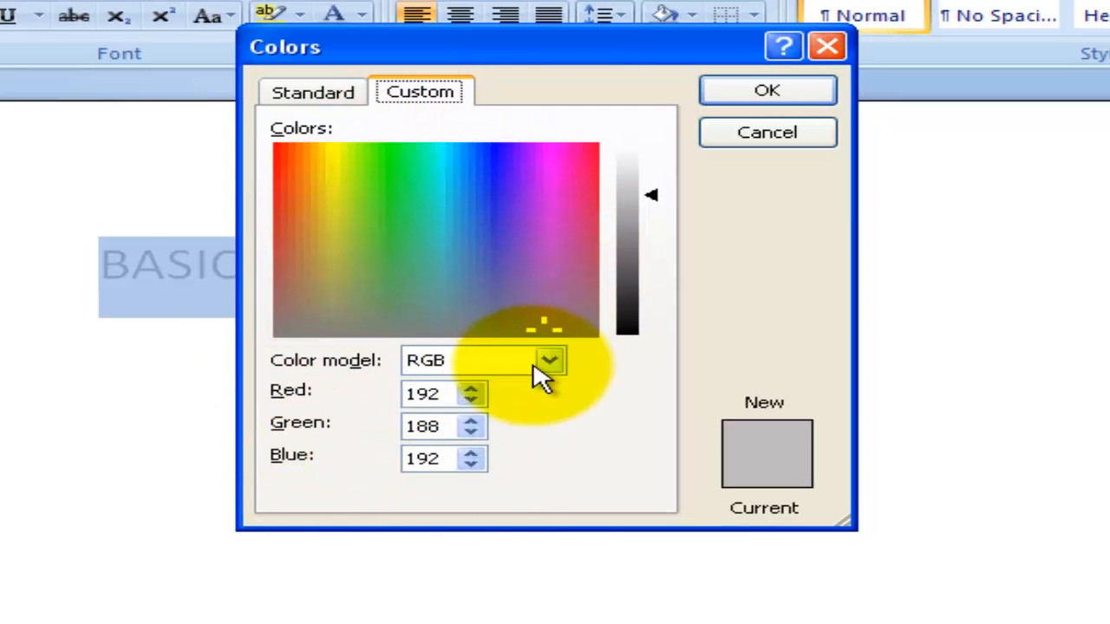
{"action": "left_click_drag", "start_coordinate": [538, 325], "coordinate": [306, 255]}
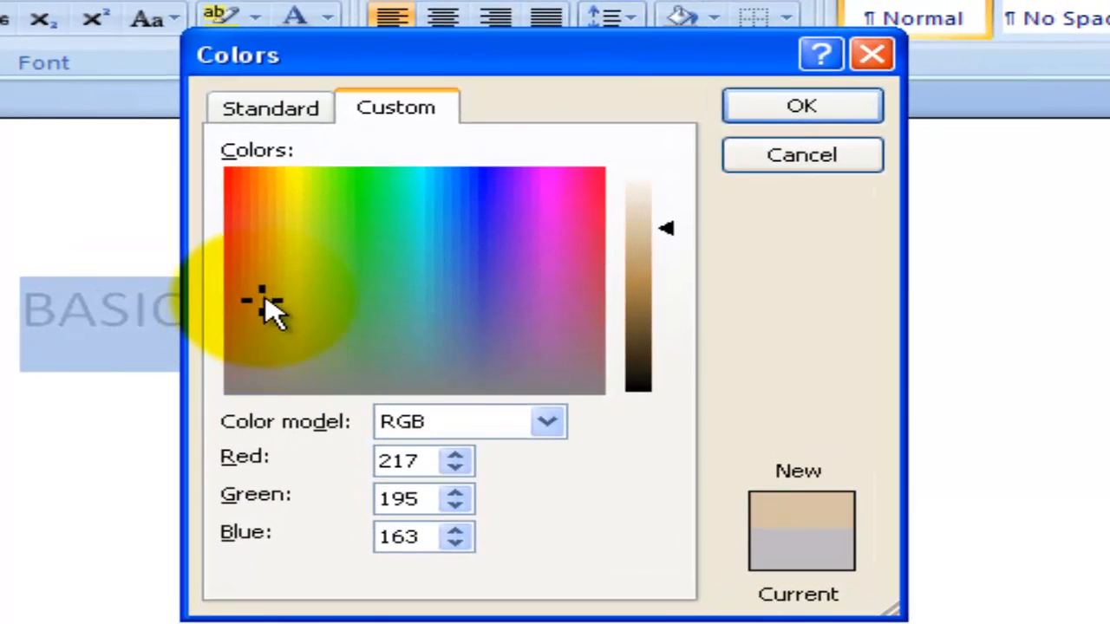
{"action": "left_click_drag", "start_coordinate": [265, 300], "coordinate": [448, 273]}
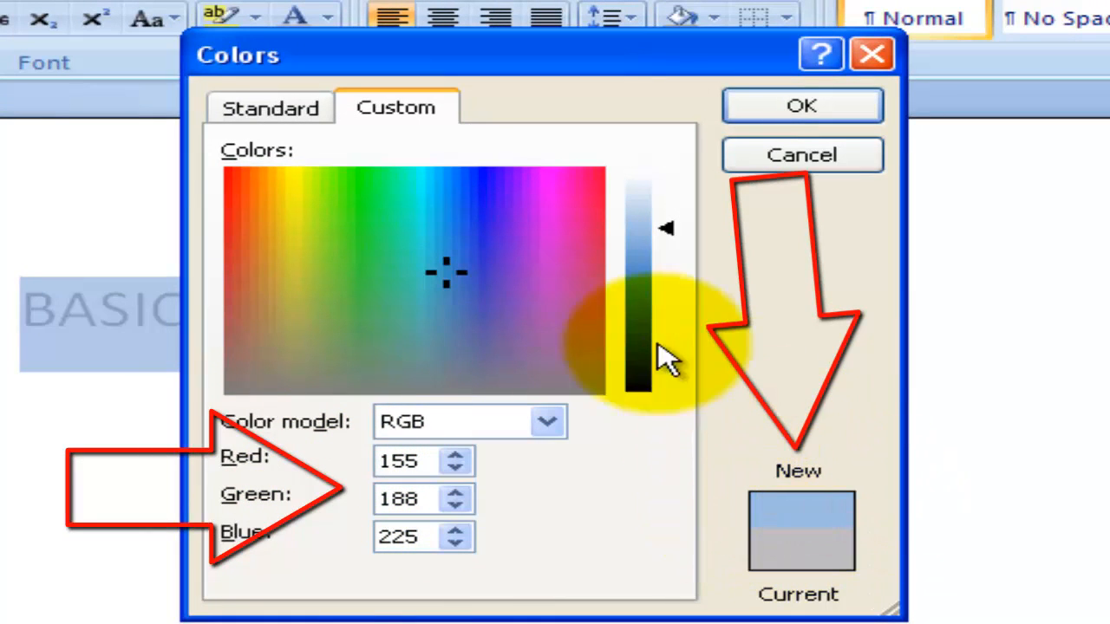
{"action": "left_click_drag", "start_coordinate": [447, 274], "coordinate": [552, 272]}
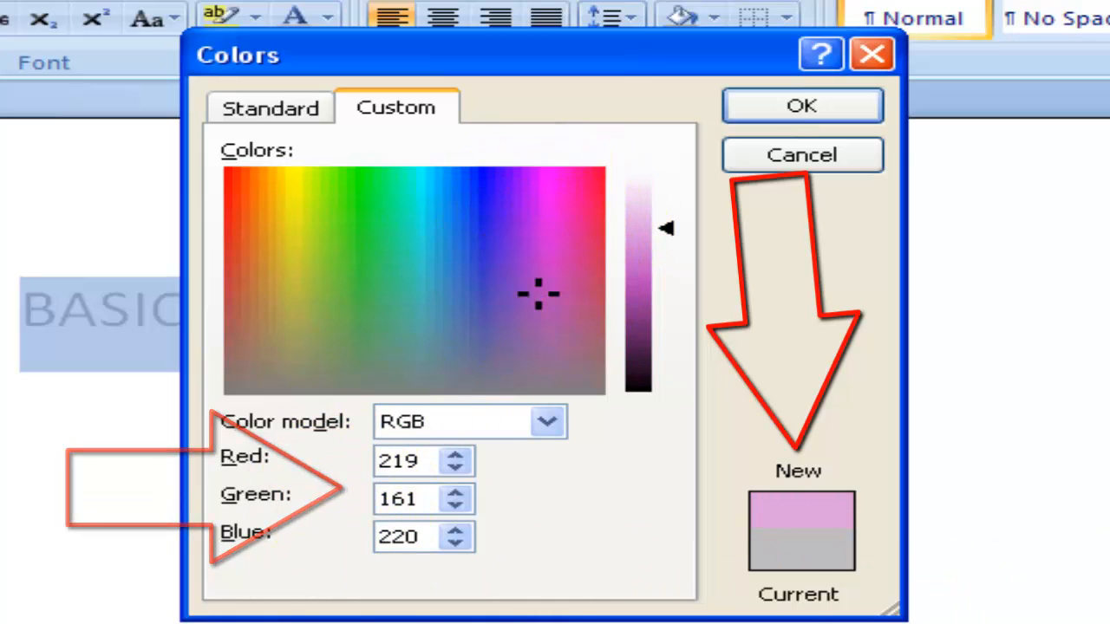
{"action": "left_click", "coordinate": [803, 106]}
{"action": "left_click", "coordinate": [682, 359]}
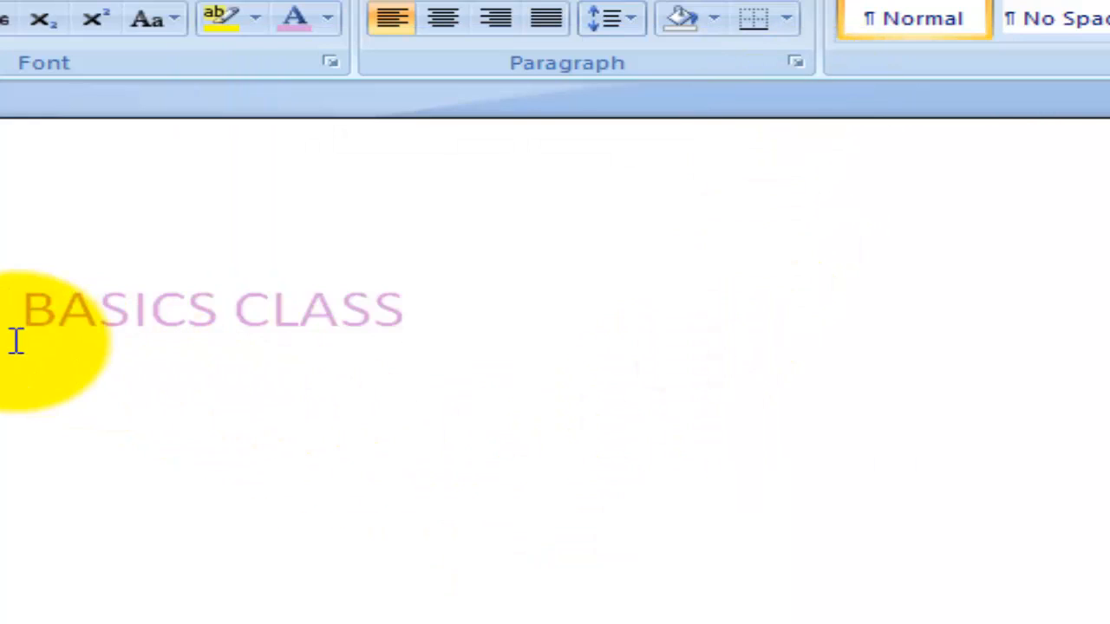